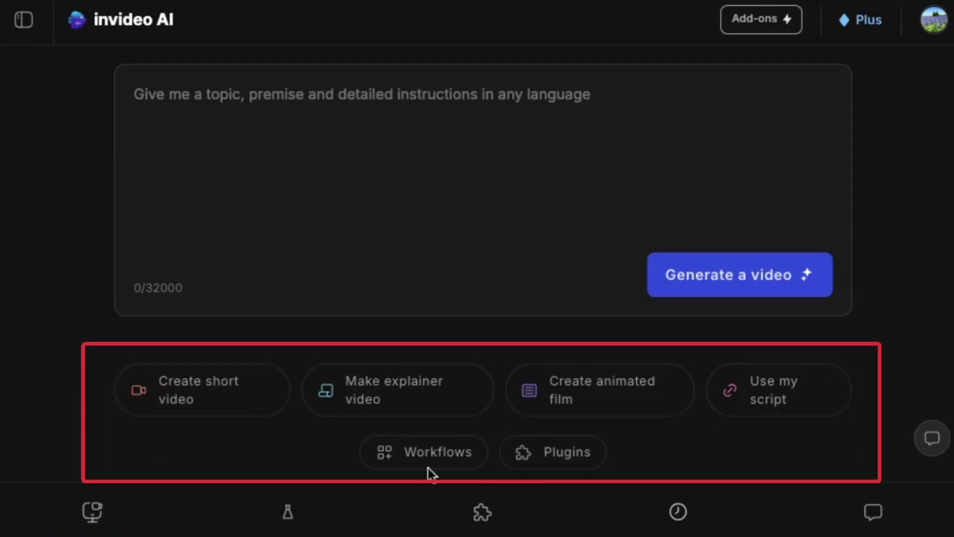
Step: Write the prompt with title 'Achieve big dreams by starting small', Secret 'Start small to achieve big', and Tip 'Break into small tasks', then lengthen the Secret line
{"action": "left_click", "coordinate": [219, 97]}
{"action": "type", "text": "Create a video using followings"}
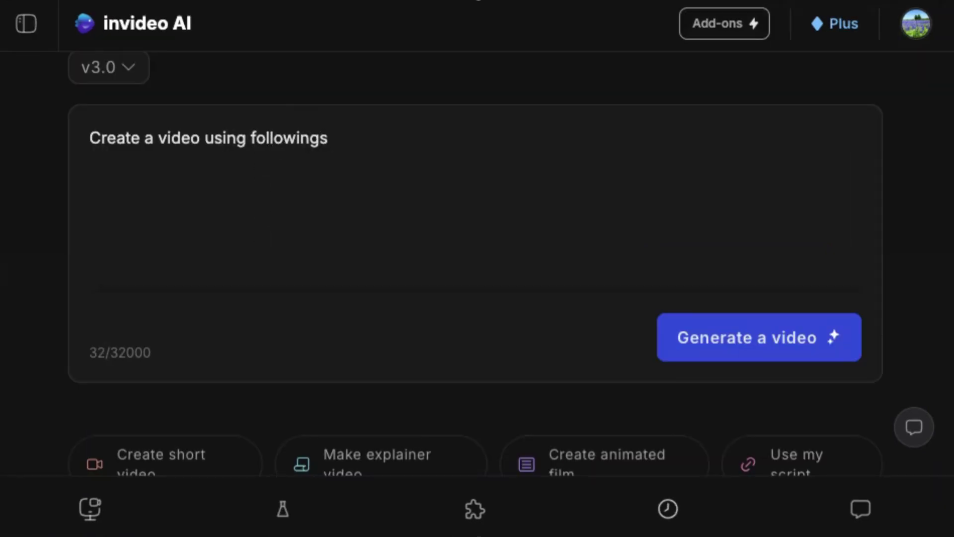
{"action": "type", "text": " instructions:"}
{"action": "key", "text": "Return"}
{"action": "type", "text": "Title: Achieve big dreams by starting small"}
{"action": "key", "text": "Return"}
{"action": "type", "text": "Body :"}
{"action": "key", "text": "Return"}
{"action": "type", "text": "Secret: Start small to achieve big"}
{"action": "key", "text": "Return"}
{"action": "type", "text": "Tip: Break into small tasks"}
{"action": "key", "text": "Return"}
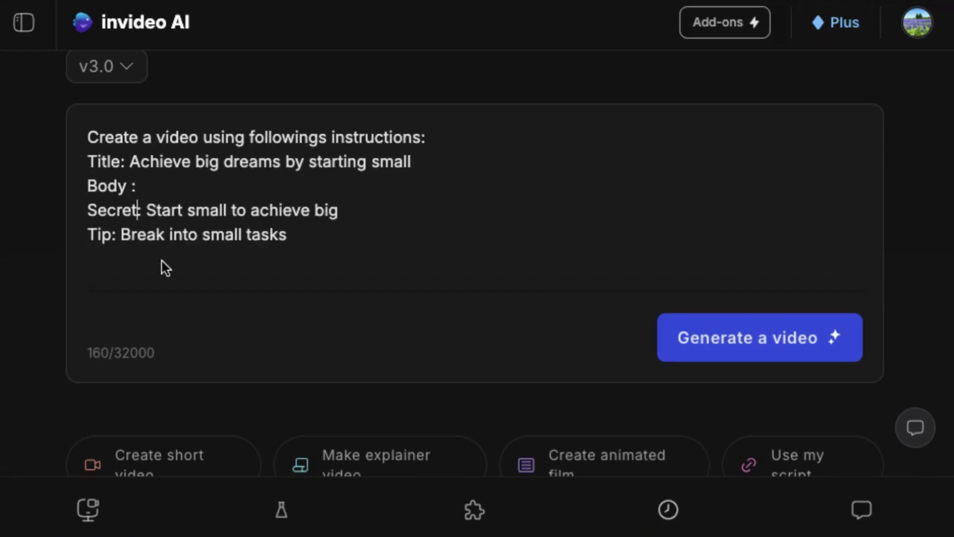
{"action": "left_click", "coordinate": [141, 210]}
{"action": "type", "text": "to achieving b"}
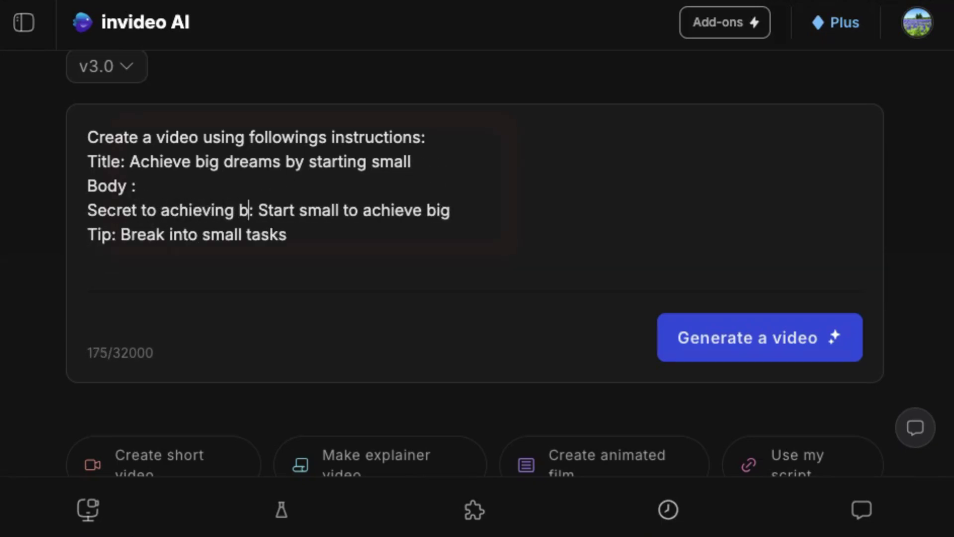
{"action": "type", "text": "ig"}
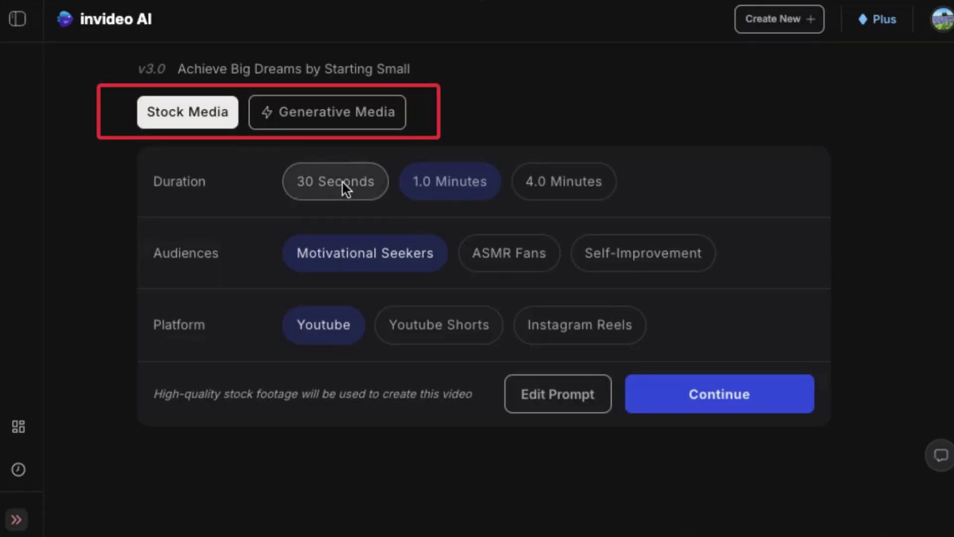
Step: Choose the video length and YouTube platform for Motivational Seekers with stock media, then continue to generate
{"action": "left_click", "coordinate": [342, 180]}
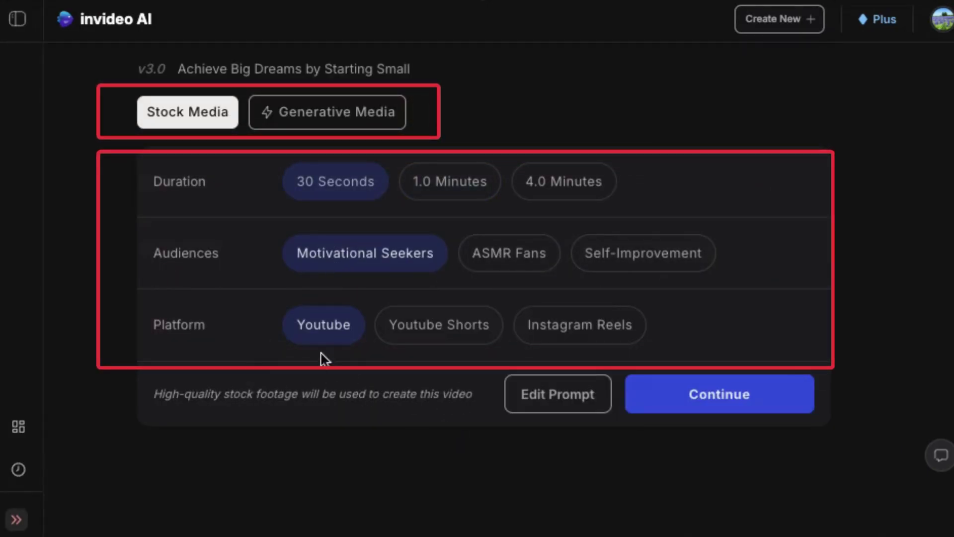
{"action": "left_click", "coordinate": [438, 328]}
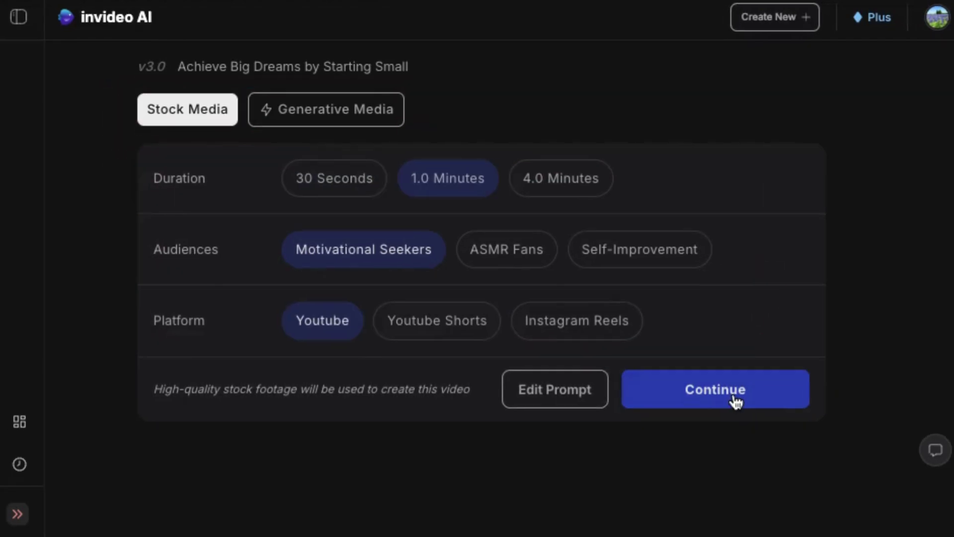
{"action": "left_click", "coordinate": [735, 401]}
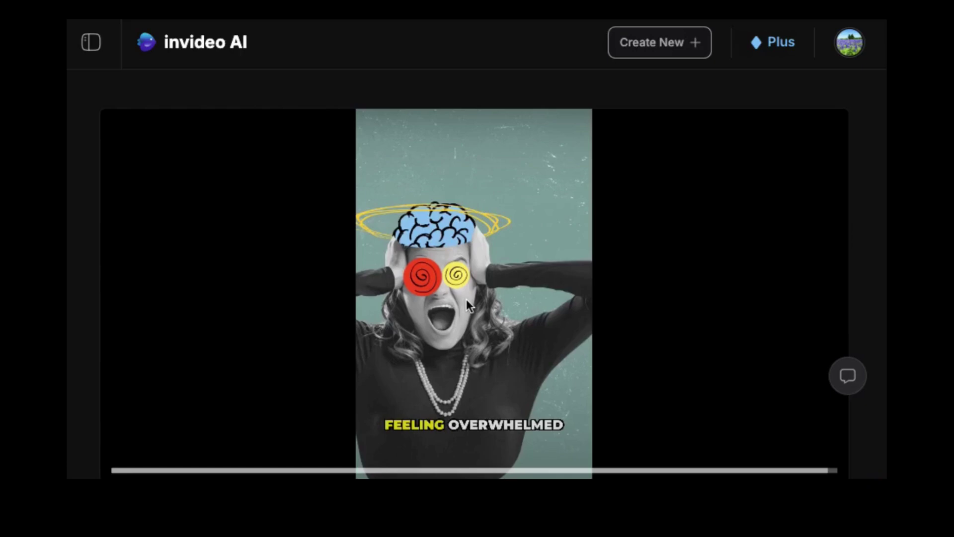
Step: Play the generated 37-second video preview, then bring up the Edit media panel
{"action": "left_click", "coordinate": [466, 299]}
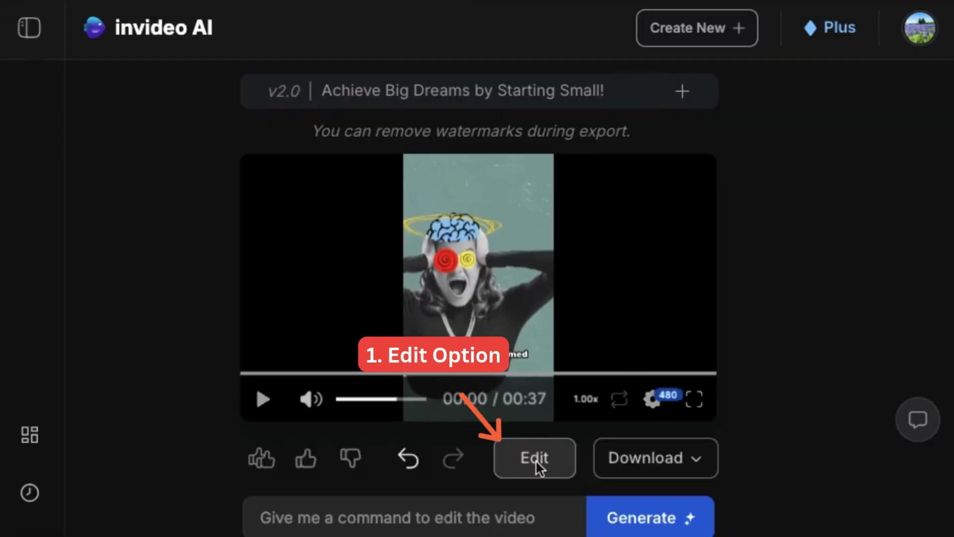
{"action": "left_click", "coordinate": [536, 461]}
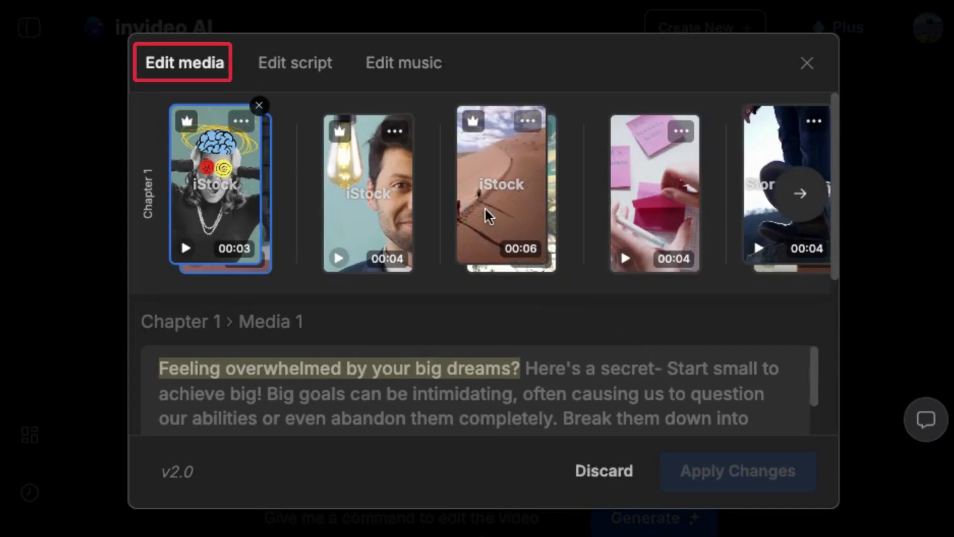
Step: Replace the third clip with a stock result for 'A female athlete running'
{"action": "left_click", "coordinate": [496, 216]}
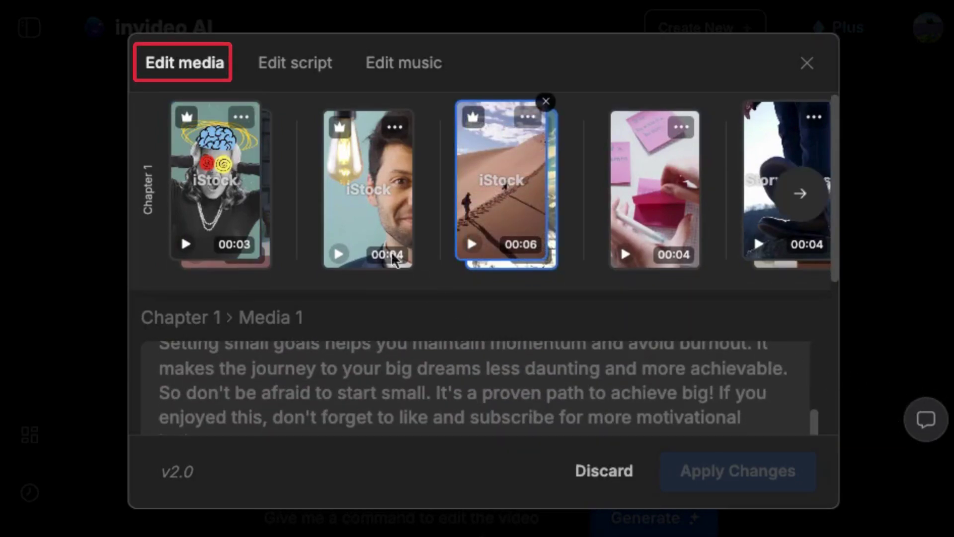
{"action": "scroll", "coordinate": [478, 311], "scroll_direction": "down", "scroll_amount": 2}
{"action": "scroll", "coordinate": [479, 311], "scroll_direction": "down", "scroll_amount": 4}
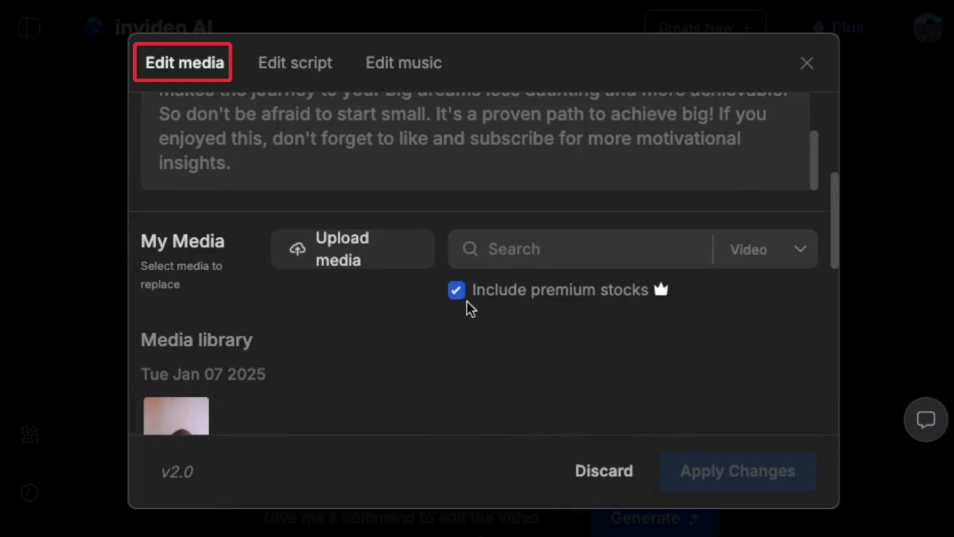
{"action": "left_click", "coordinate": [490, 256]}
{"action": "type", "text": "A female athlete running"}
{"action": "key", "text": "Return"}
{"action": "scroll", "coordinate": [472, 271], "scroll_direction": "down", "scroll_amount": 5}
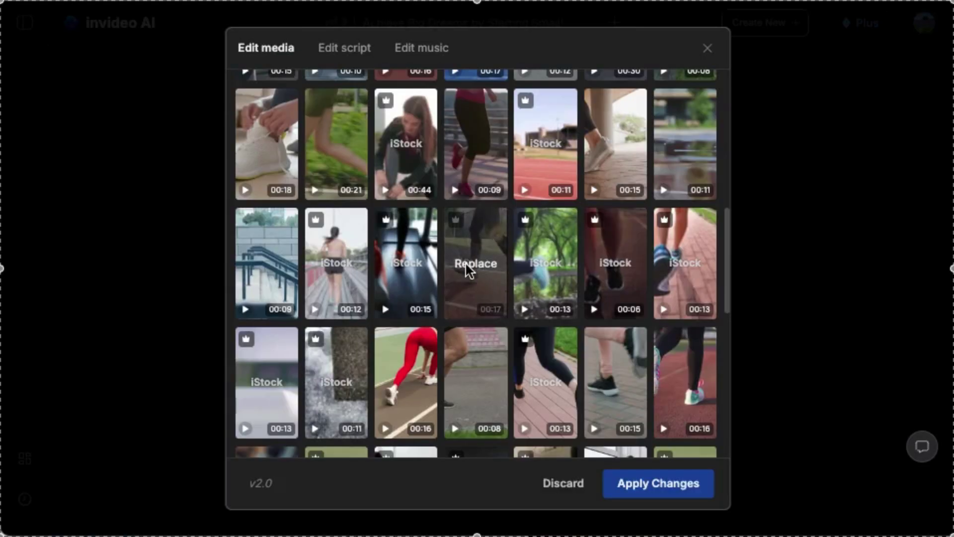
{"action": "left_click", "coordinate": [467, 271]}
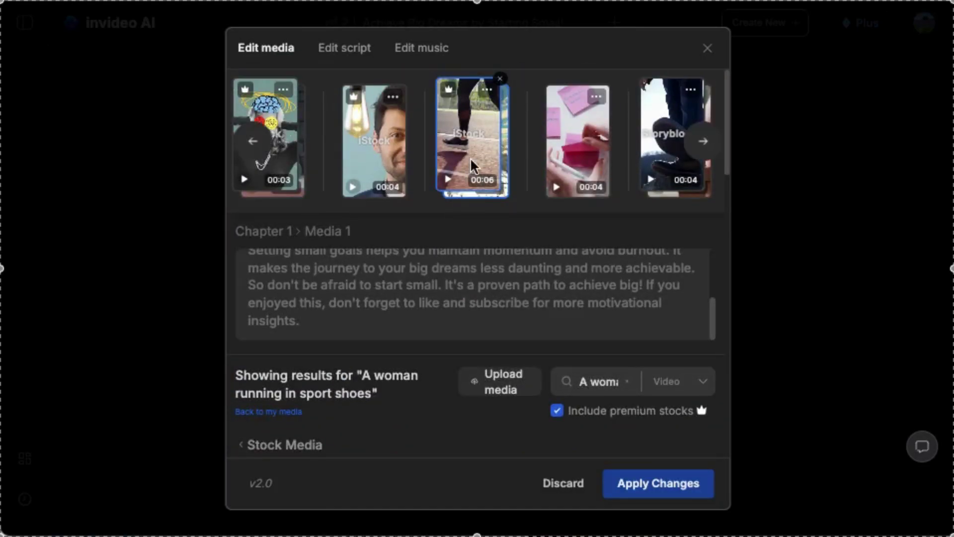
Step: Review the script lines, including 'Here's a secret' and 'Big goals can be'
{"action": "left_click", "coordinate": [344, 48]}
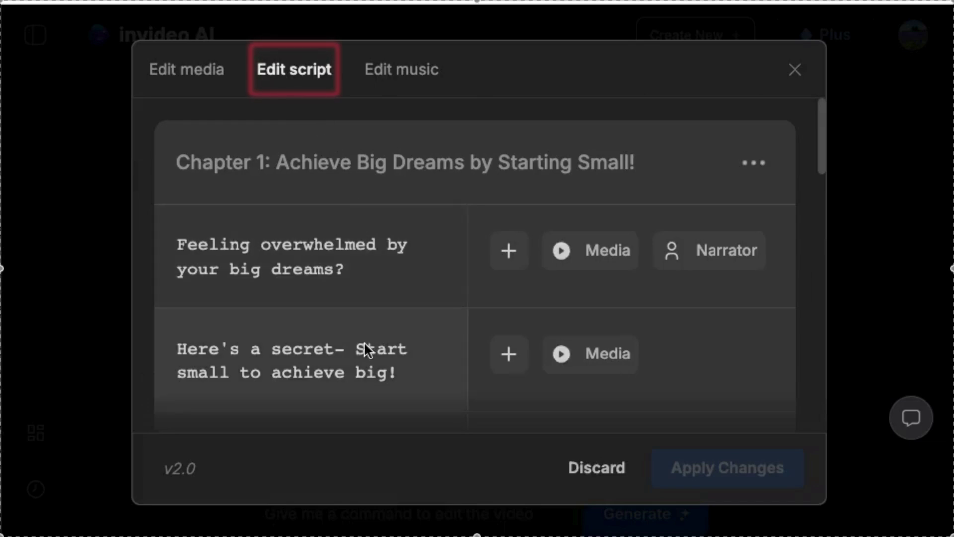
{"action": "scroll", "coordinate": [365, 344], "scroll_direction": "down", "scroll_amount": 2}
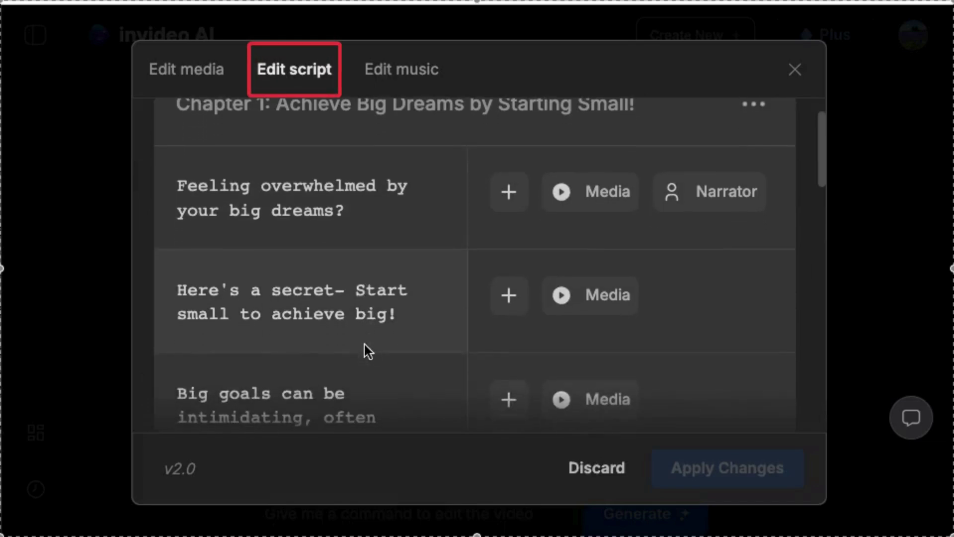
{"action": "left_click", "coordinate": [403, 311]}
{"action": "left_click", "coordinate": [398, 395]}
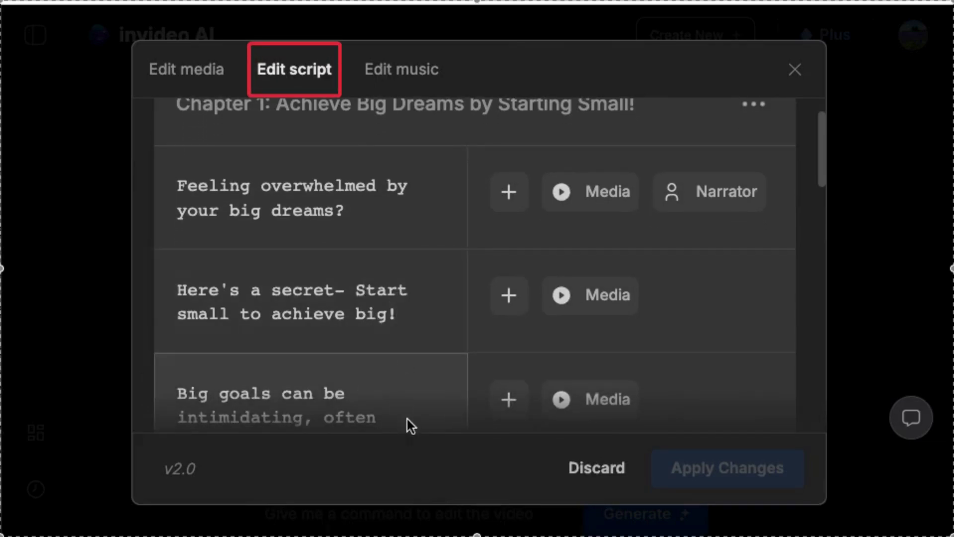
{"action": "scroll", "coordinate": [422, 386], "scroll_direction": "down", "scroll_amount": 8}
{"action": "scroll", "coordinate": [422, 386], "scroll_direction": "down", "scroll_amount": 4}
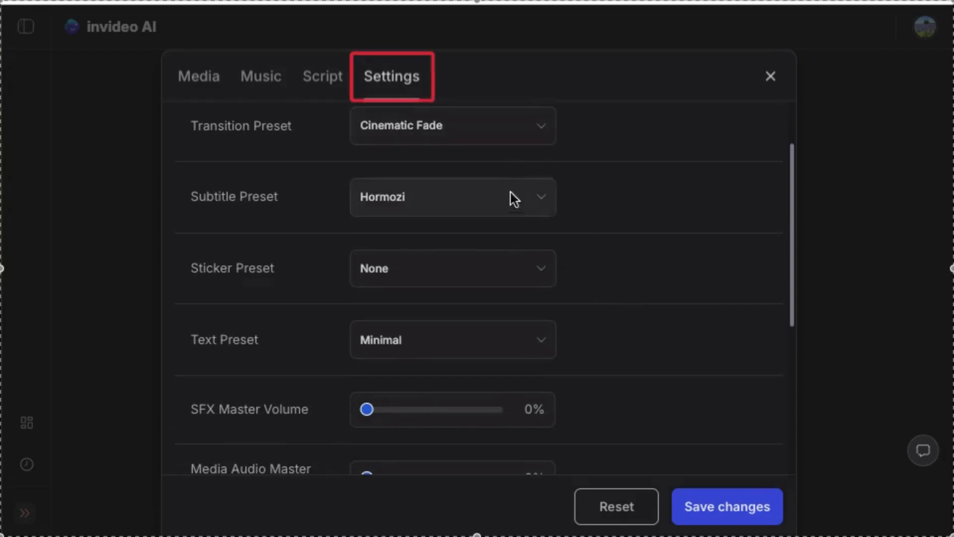
Step: Set Transition Preset to None, keep Overlay at None and Subtitle Preset at Hormozi
{"action": "left_click", "coordinate": [488, 130]}
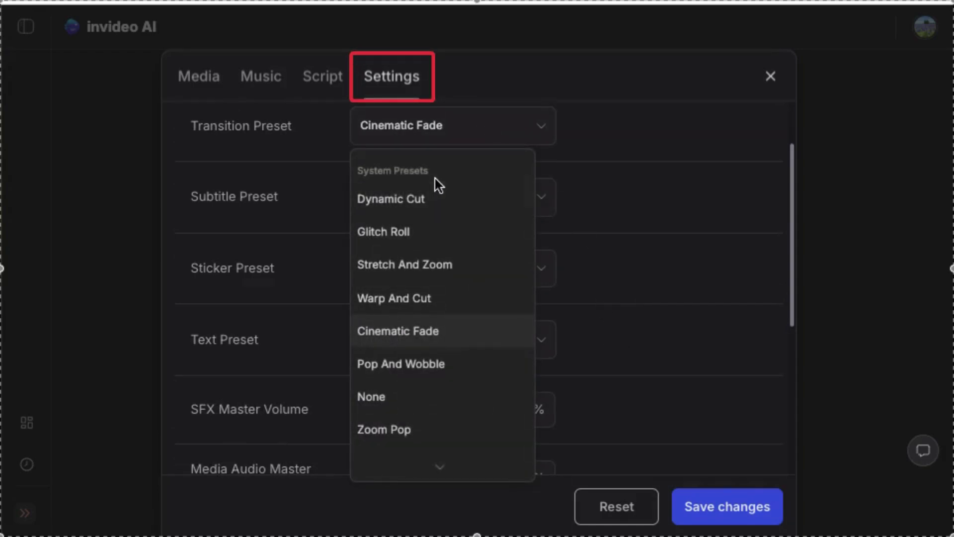
{"action": "left_click", "coordinate": [407, 390]}
{"action": "scroll", "coordinate": [524, 338], "scroll_direction": "up", "scroll_amount": 2}
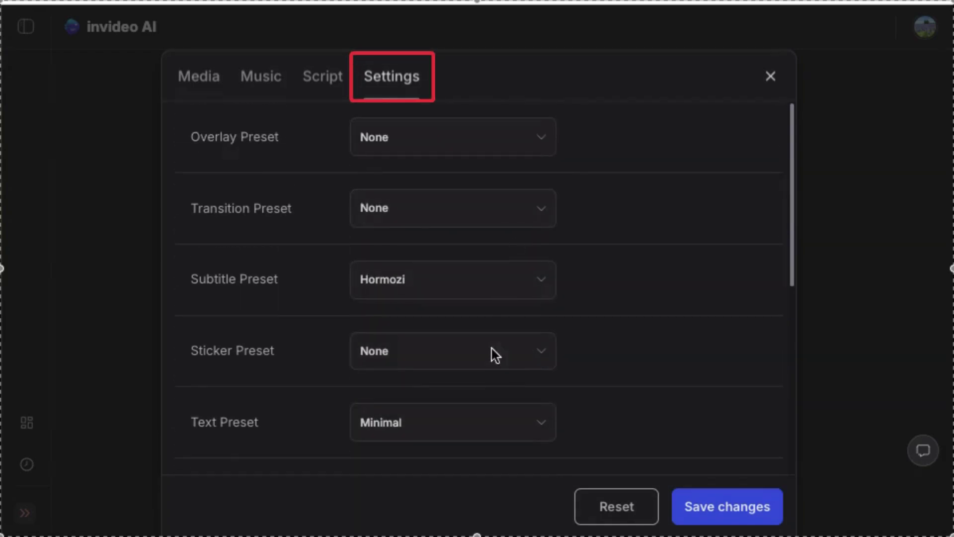
{"action": "left_click", "coordinate": [491, 147]}
{"action": "left_click", "coordinate": [492, 146]}
{"action": "left_click", "coordinate": [454, 286]}
{"action": "left_click", "coordinate": [684, 305]}
{"action": "scroll", "coordinate": [682, 348], "scroll_direction": "down", "scroll_amount": 1}
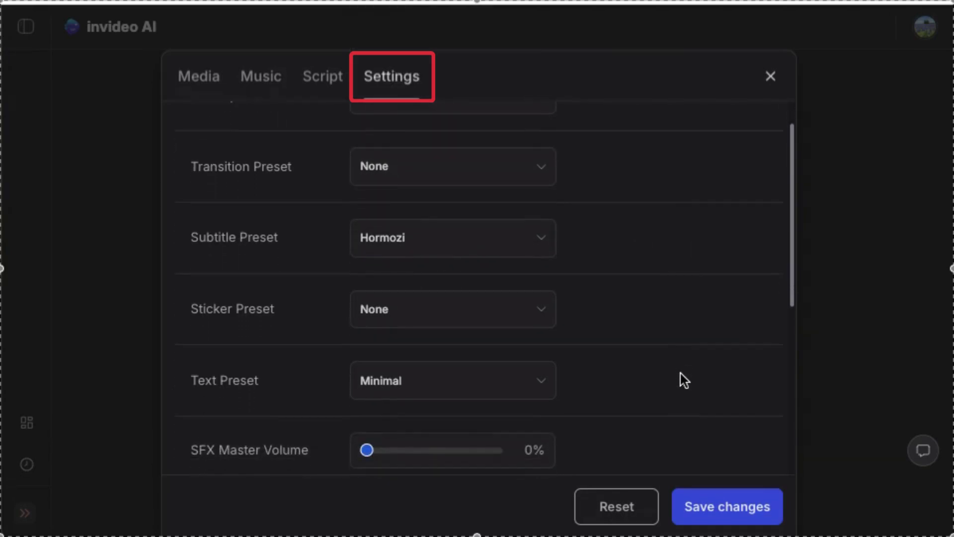
{"action": "scroll", "coordinate": [684, 380], "scroll_direction": "down", "scroll_amount": 7}
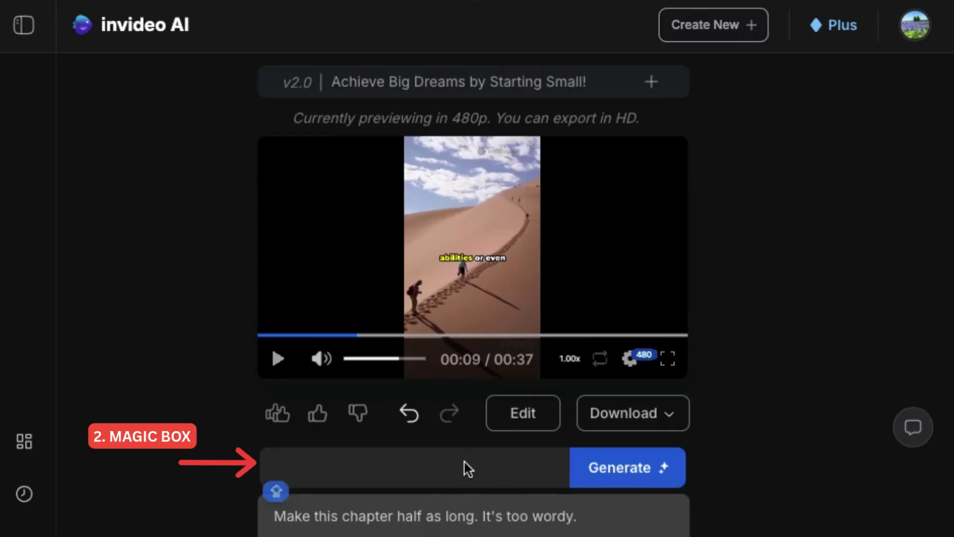
Step: Run the Magic Box command 'Reduce the background voice' to set music 0.5 and voiceover 0.9
{"action": "left_click", "coordinate": [464, 461]}
{"action": "type", "text": "Reduce the ba"}
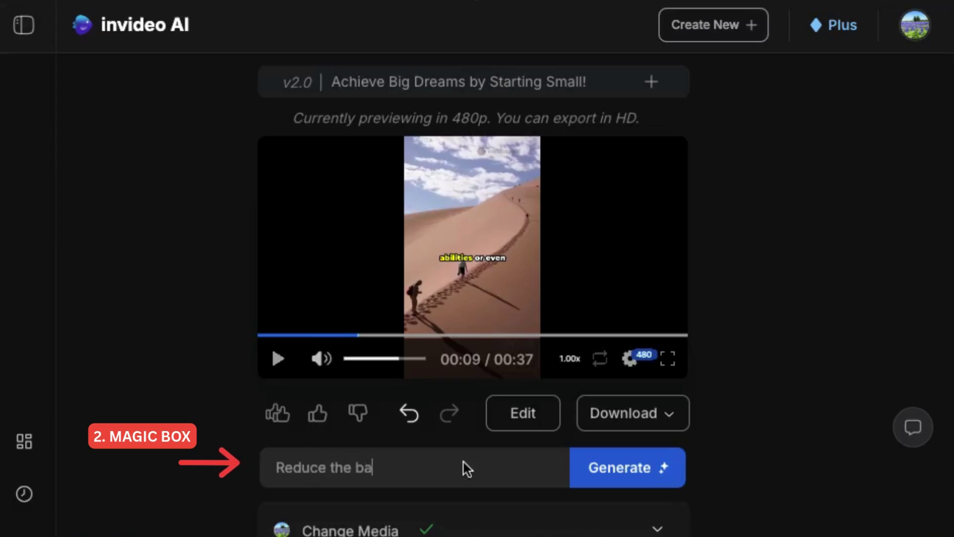
{"action": "type", "text": "ckground voice"}
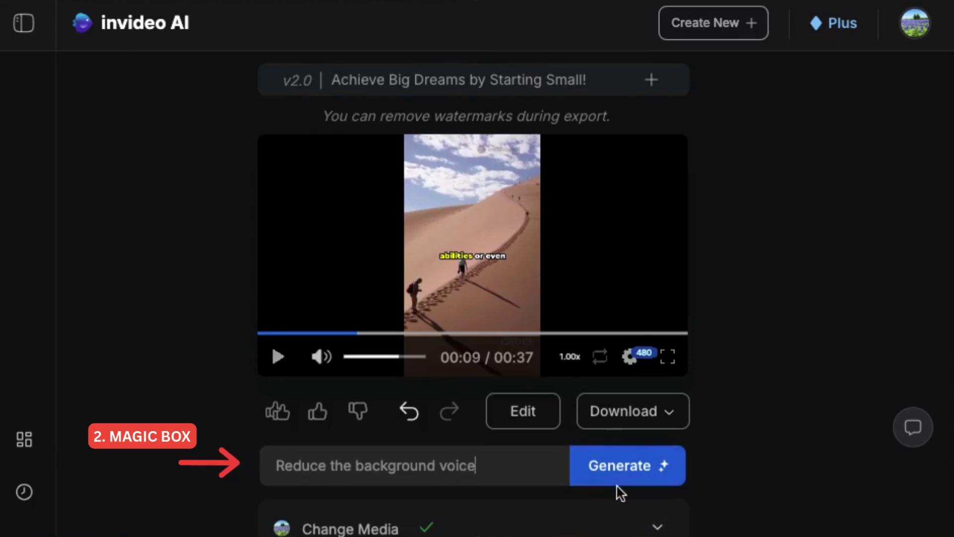
{"action": "left_click", "coordinate": [628, 471]}
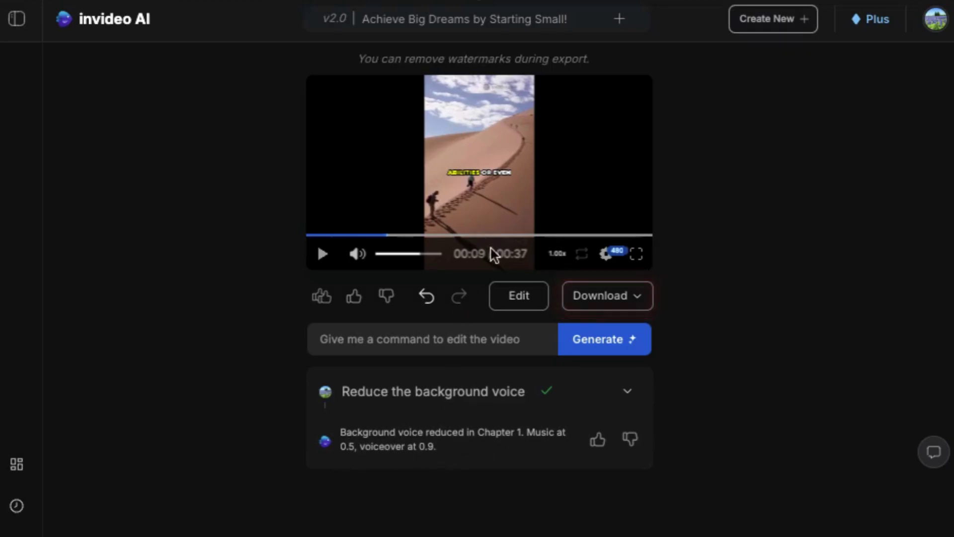
Step: Bring up Download Settings for the video at 1080p without watermarks or branding
{"action": "left_click", "coordinate": [601, 296]}
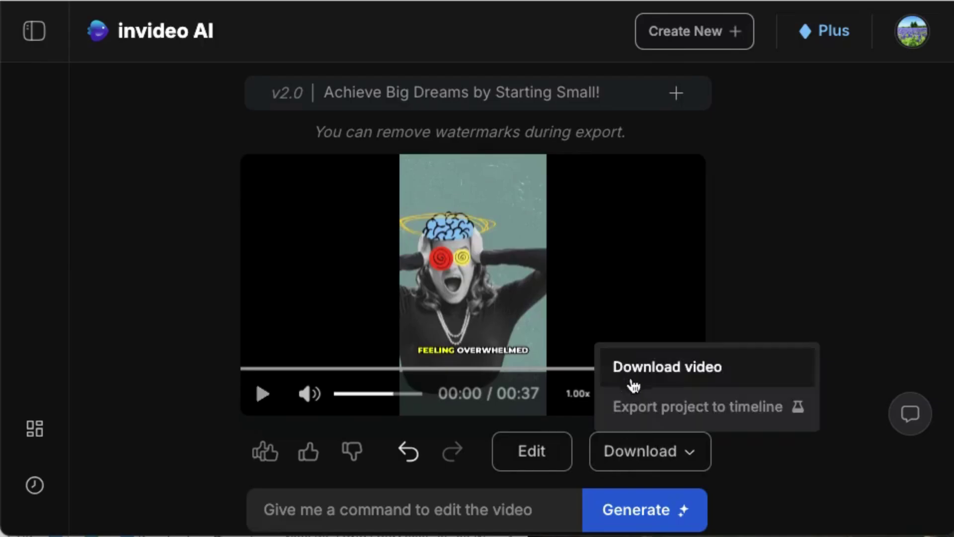
{"action": "left_click", "coordinate": [634, 383]}
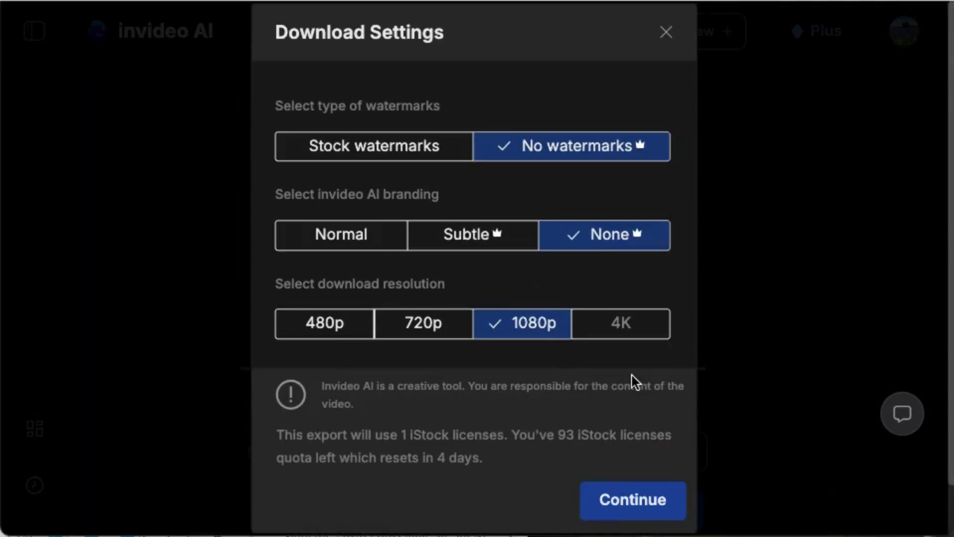